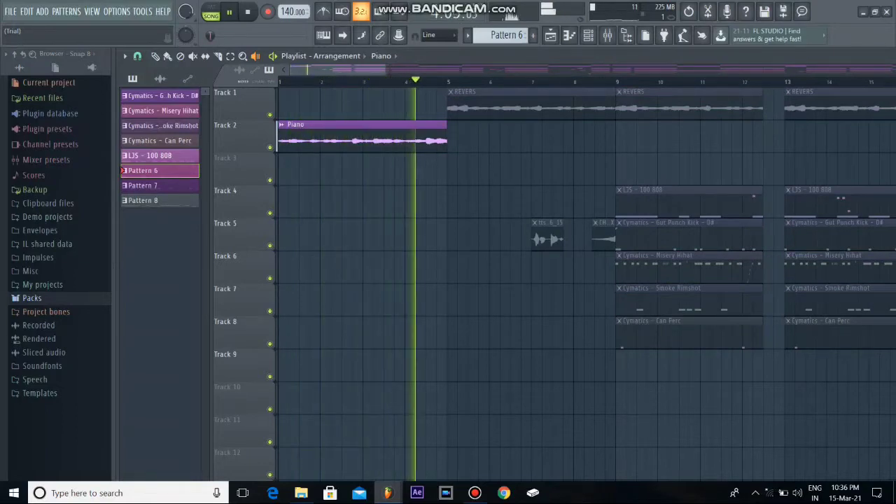
# - Stop the Piano clip's playback and audition the first REVERS clip on Track 1 in solo
pyautogui.press('space')
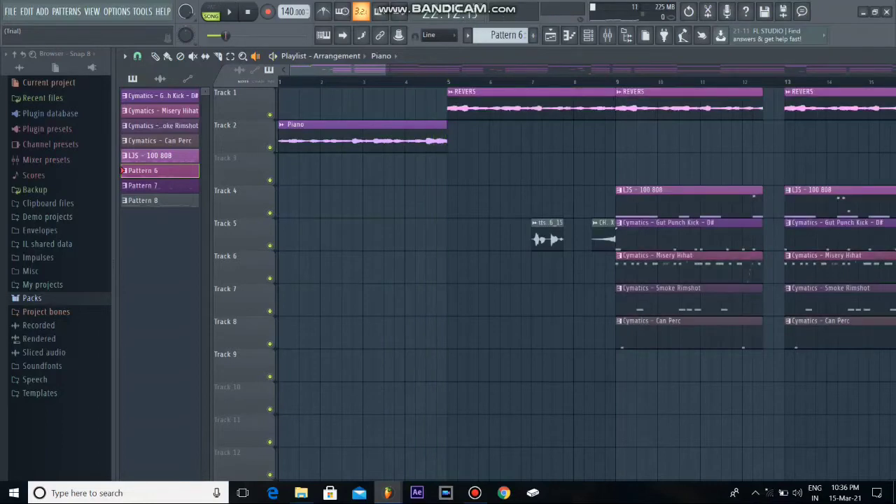
pyautogui.click(462, 98)
pyautogui.press('space')
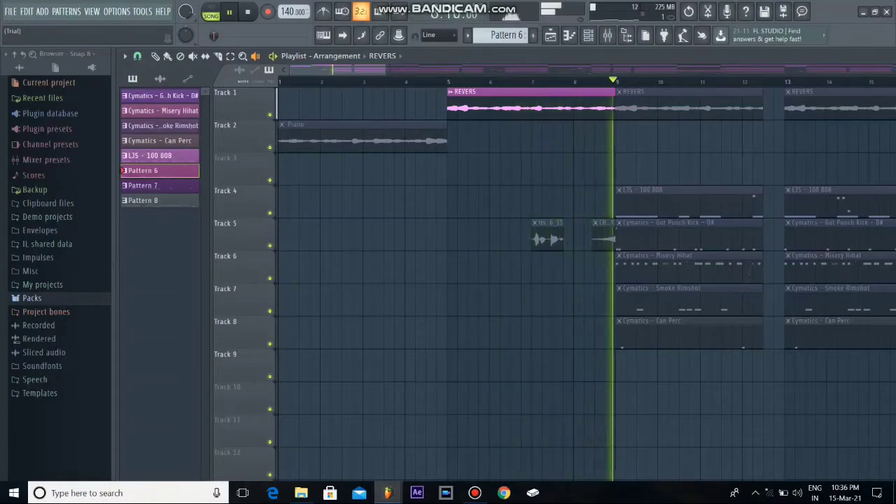
pyautogui.press('space')
# - Open the Cymatics - Gut Punch Kick - D# pattern and channel in the piano roll and play its notes
pyautogui.scroll(-3, 587, 280)
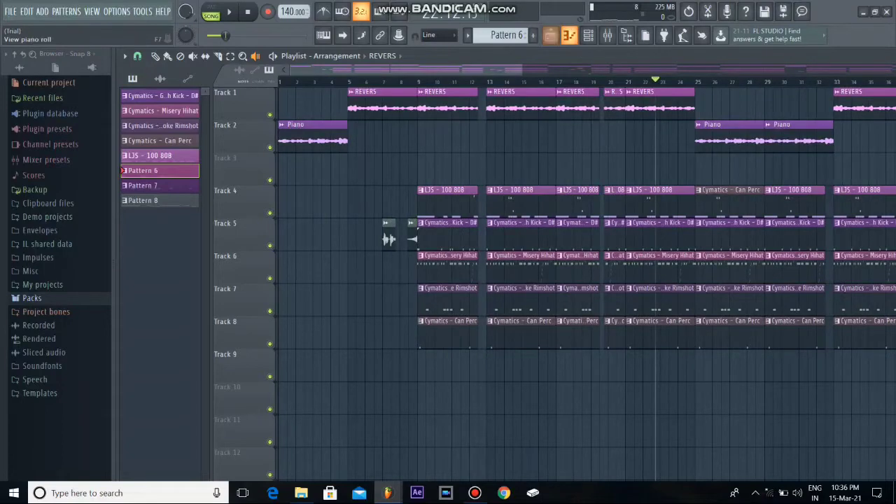
pyautogui.press('F7')
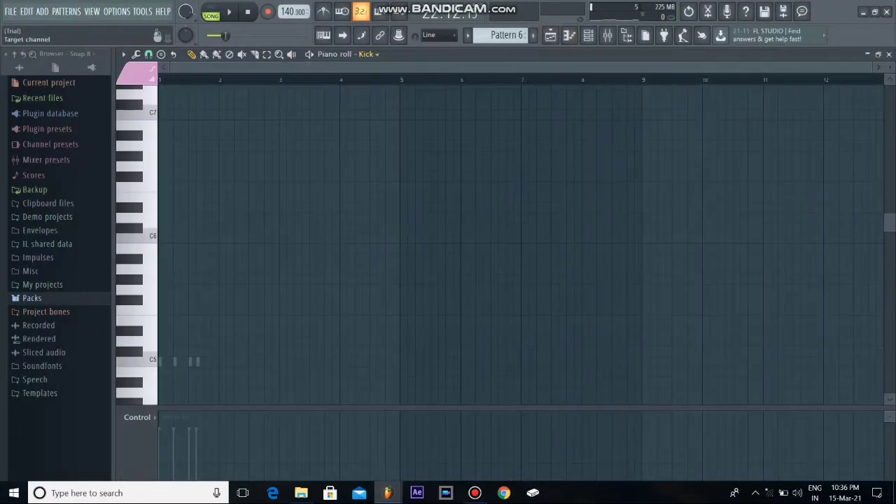
pyautogui.click(366, 54)
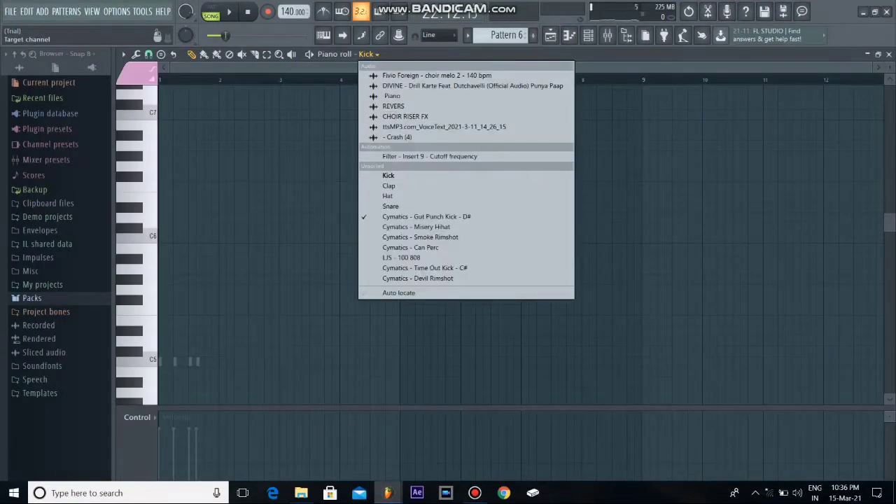
pyautogui.click(504, 35)
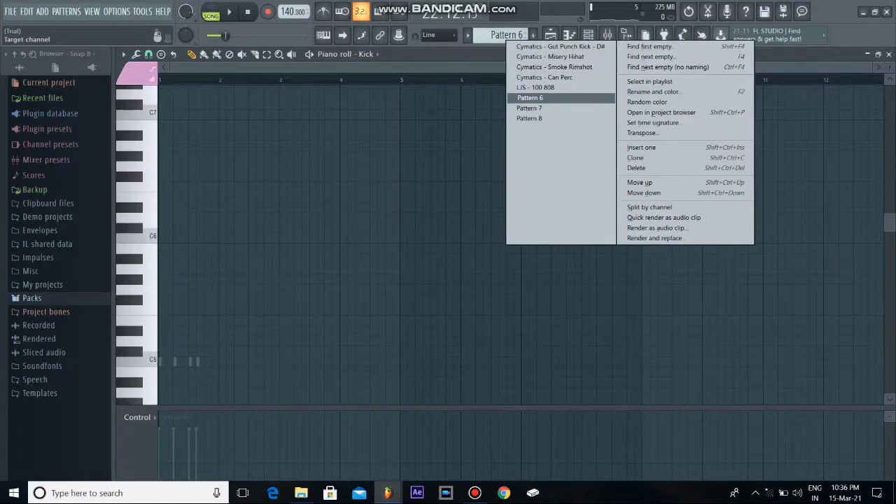
pyautogui.press('Escape')
pyautogui.press('KP_Add')
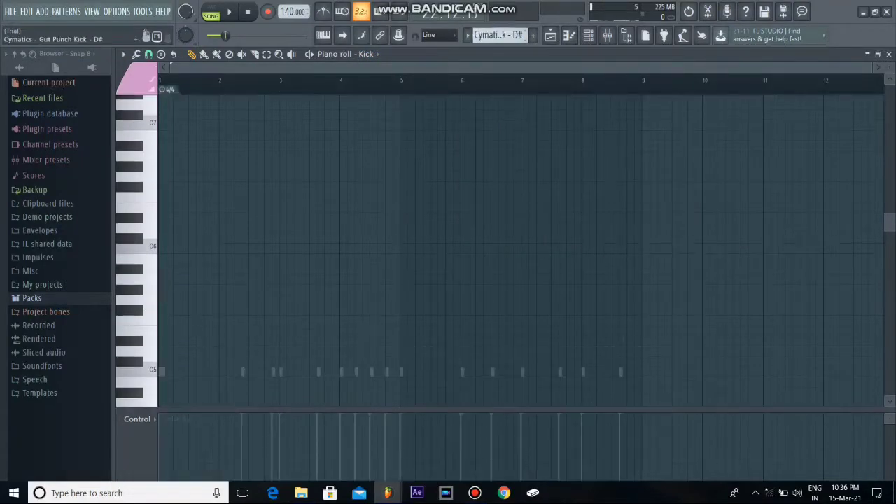
pyautogui.click(367, 54)
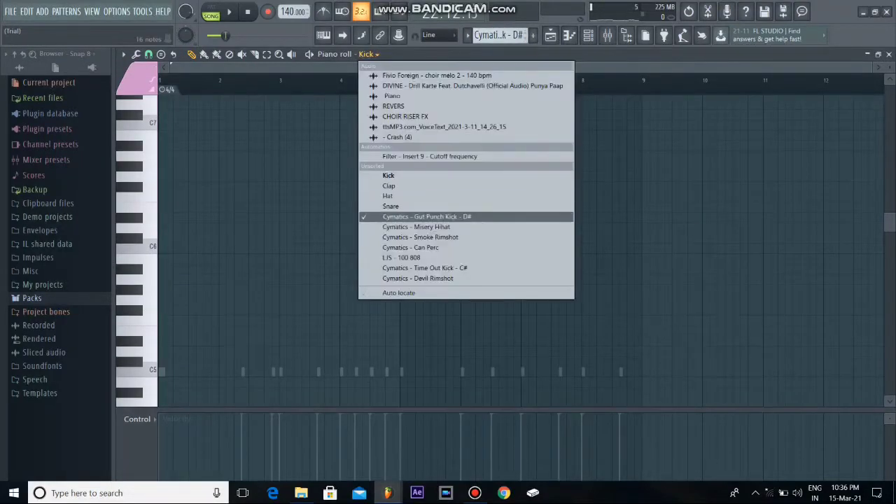
pyautogui.click(427, 216)
pyautogui.scroll(-5, 518, 245)
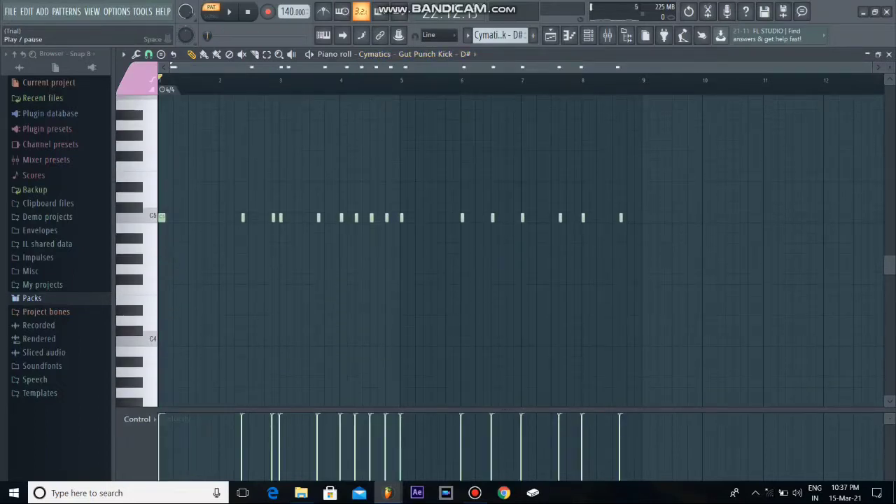
pyautogui.press('space')
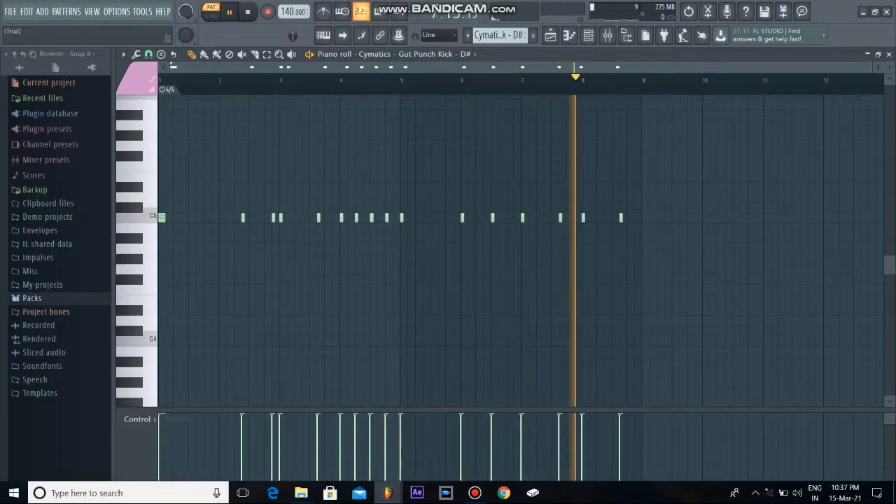
pyautogui.press('space')
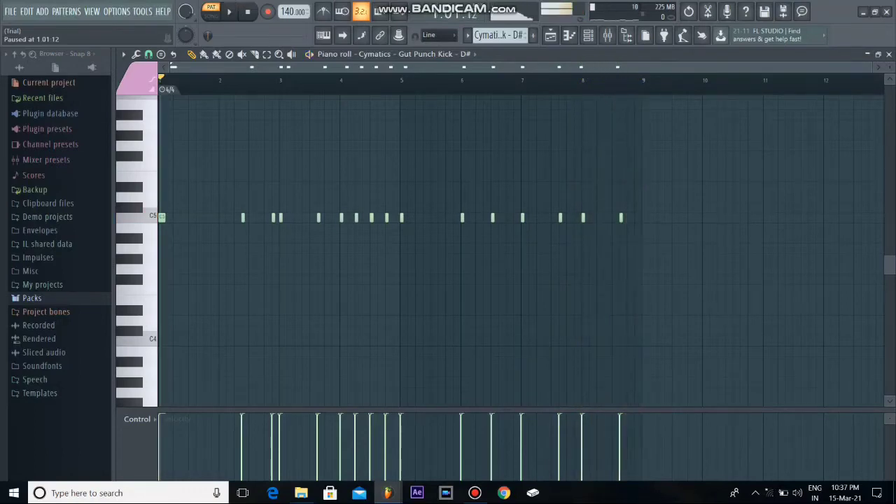
# - Switch to the Cymatics - Misery Hihat pattern, show its matching channel in the piano roll, and audition the notes
pyautogui.click(474, 54)
pyautogui.click(499, 35)
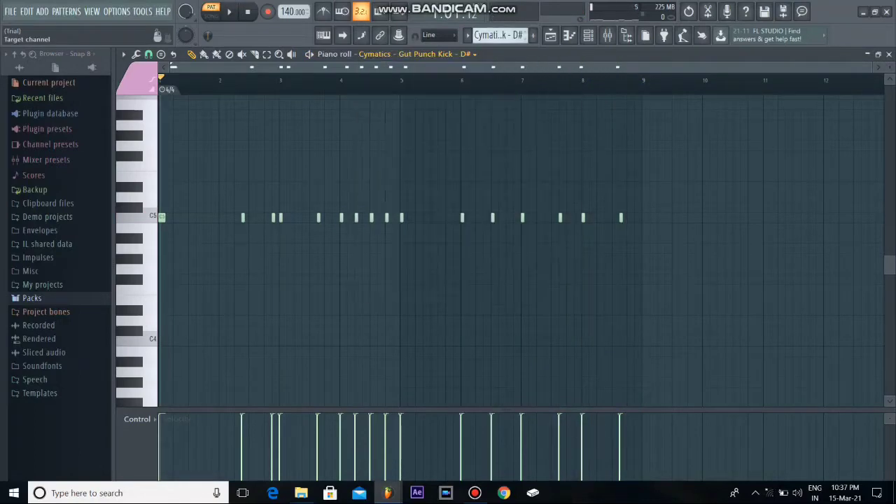
pyautogui.click(499, 35)
pyautogui.press('Escape')
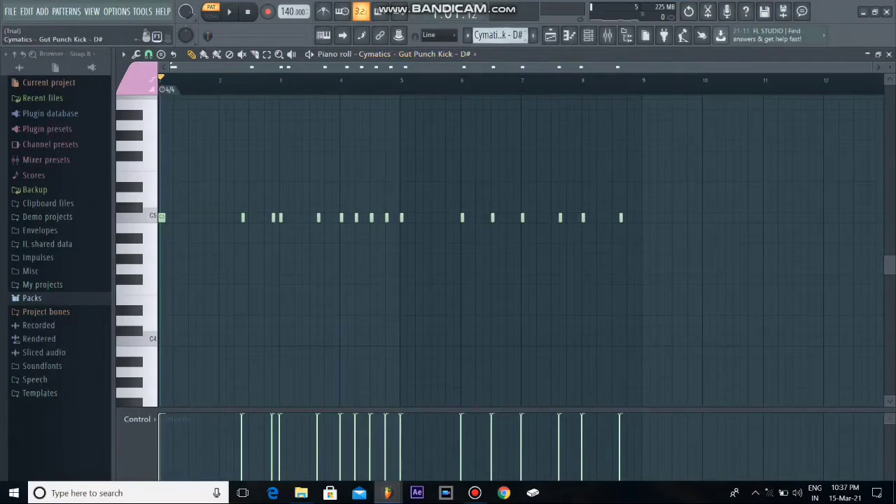
pyautogui.scroll(-1, 499, 35)
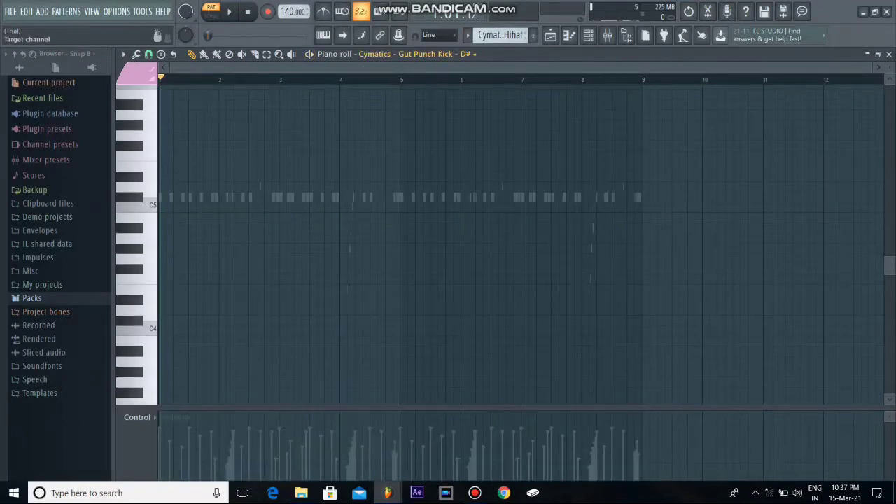
pyautogui.click(378, 54)
pyautogui.click(416, 227)
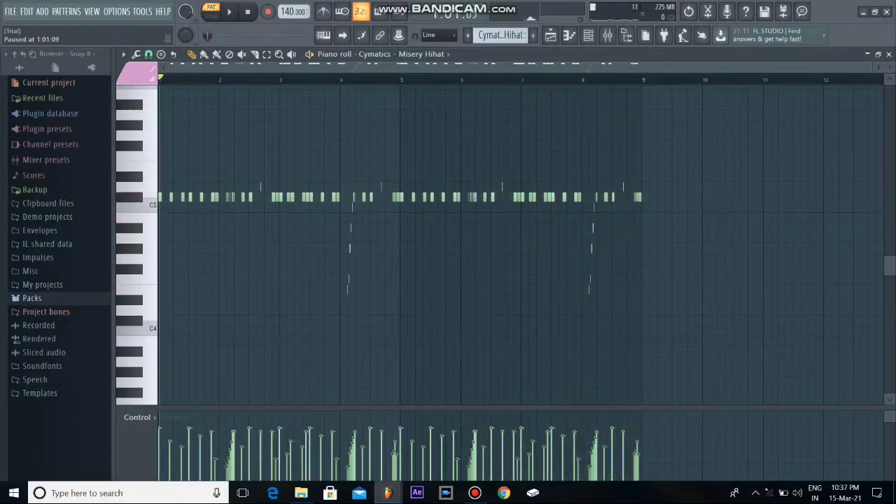
# - Switch the piano roll to the Cymatics - Smoke Rimshot pattern and channel, and play through its notes
pyautogui.scroll(-1, 499, 35)
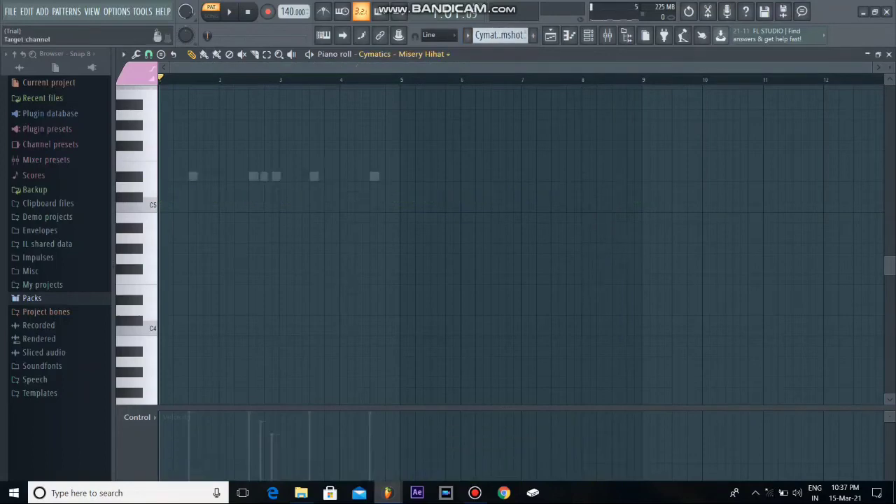
pyautogui.click(420, 54)
pyautogui.click(420, 237)
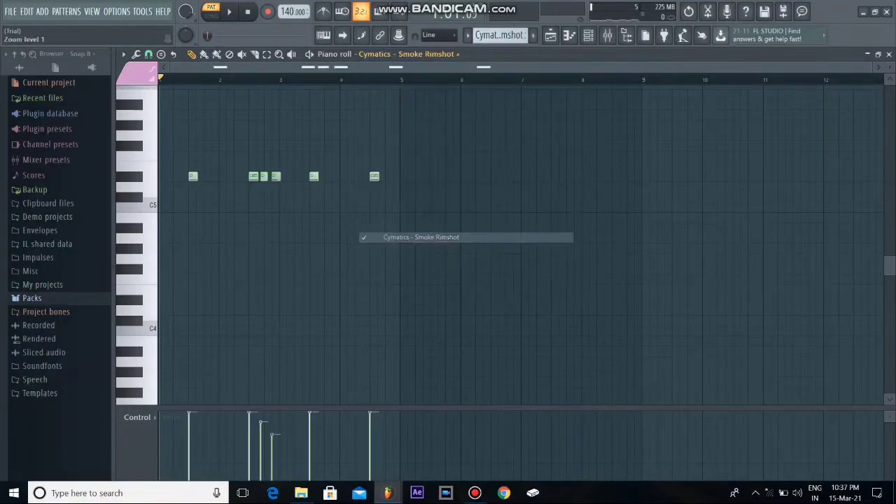
pyautogui.click(228, 11)
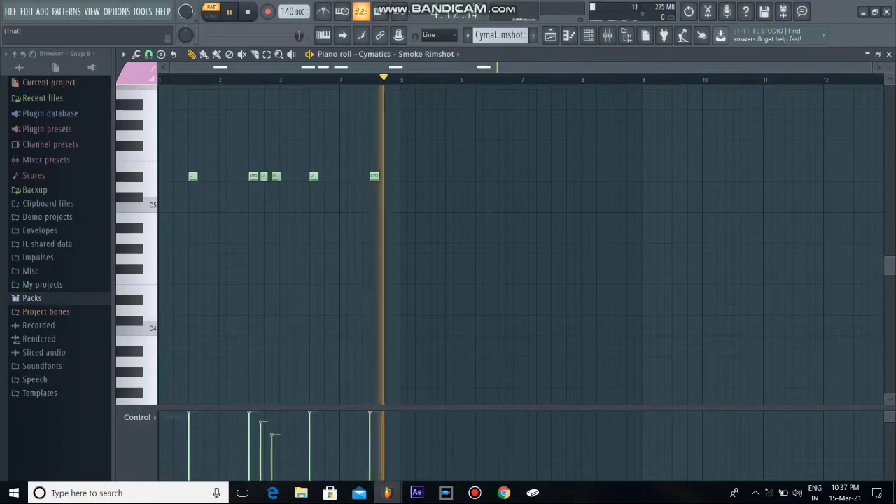
pyautogui.press('space')
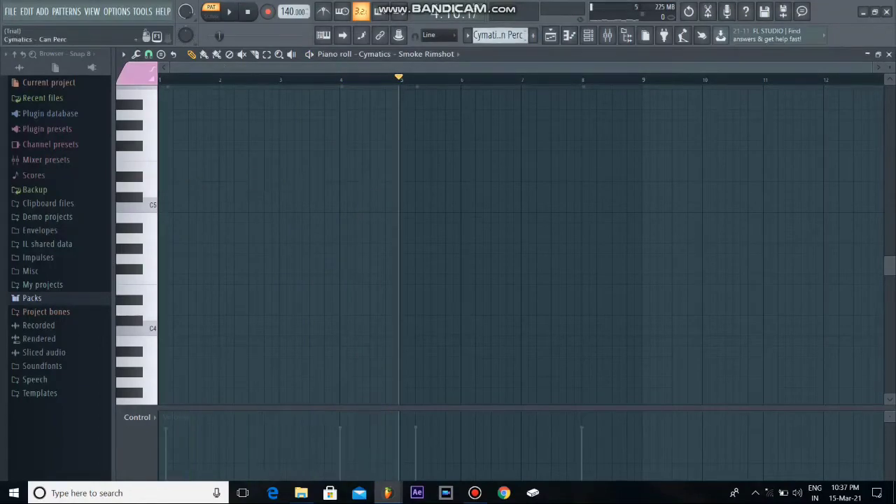
# - Show the Cymatics - Can Perc channel's notes in the piano roll and play through the pattern
pyautogui.click(408, 54)
pyautogui.click(413, 247)
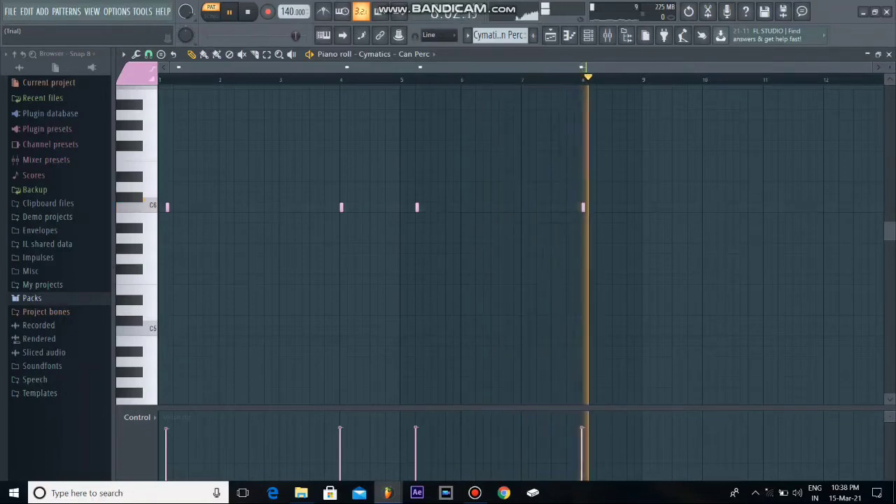
pyautogui.press('space')
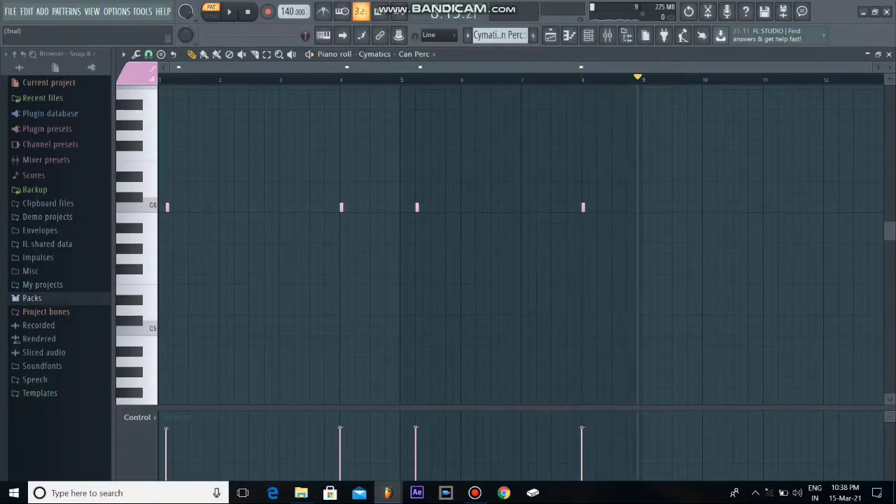
# - Switch to the LJS - 100 808 pattern and channel in the piano roll and audition the bass notes
pyautogui.press('Down')
pyautogui.click(398, 54)
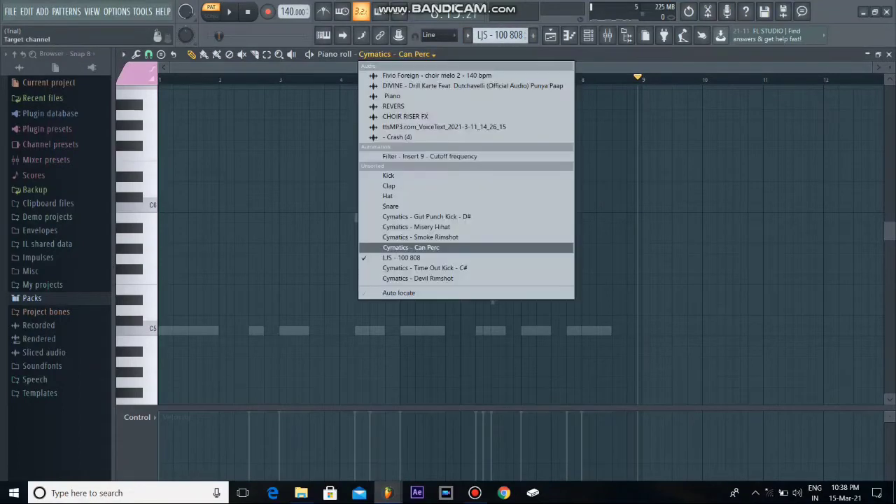
pyautogui.press('Return')
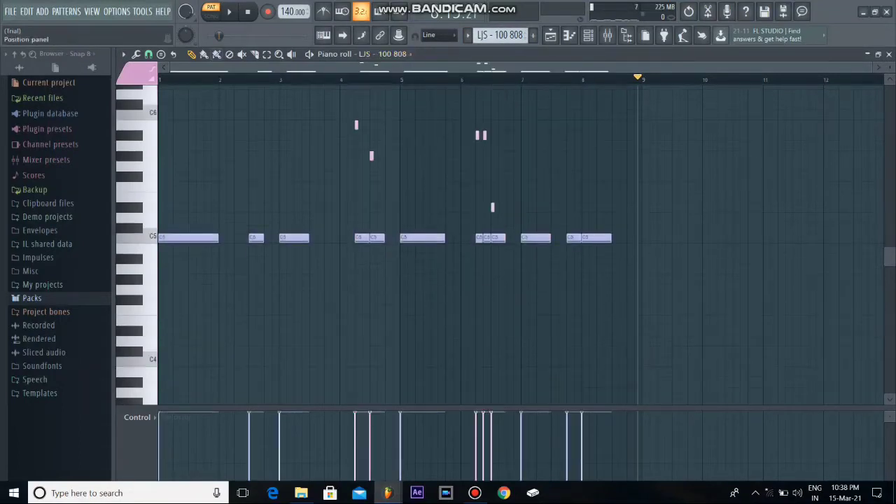
pyautogui.scroll(3, 490, 238)
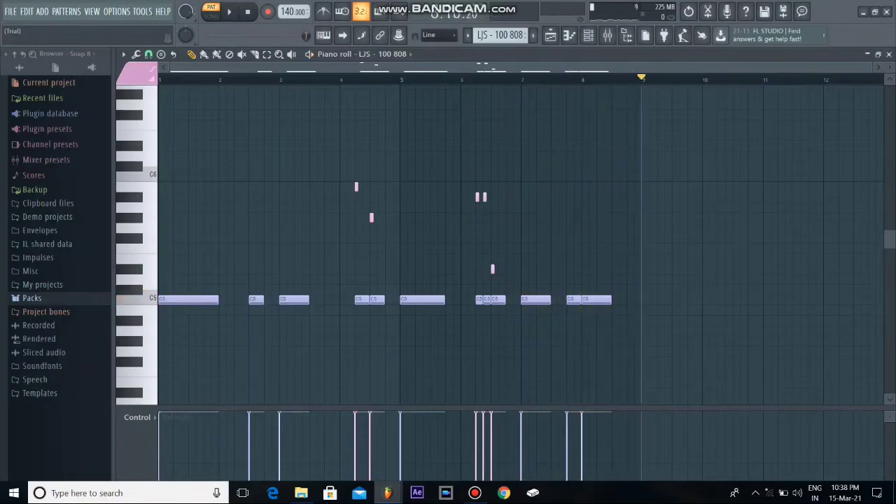
# - Display Pattern 6's Cymatics - Gut Punch Kick - D# notes up close in the piano roll and play them
pyautogui.scroll(-1, 500, 35)
pyautogui.click(406, 54)
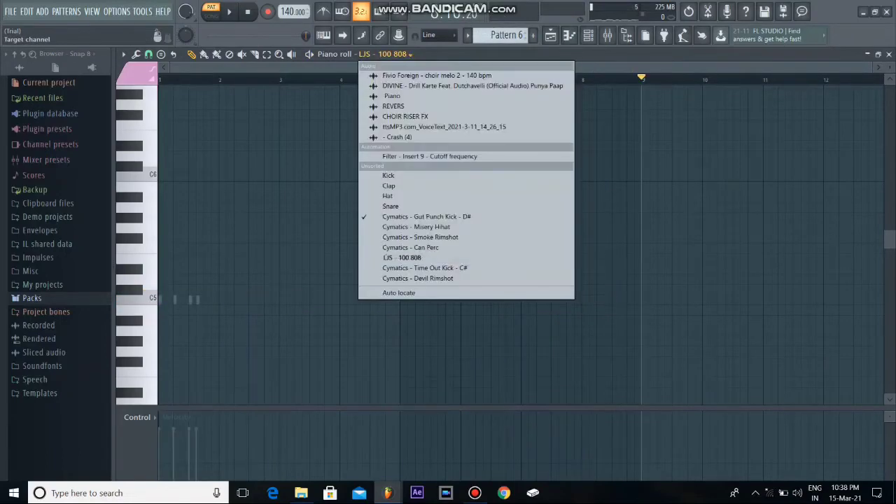
pyautogui.click(427, 216)
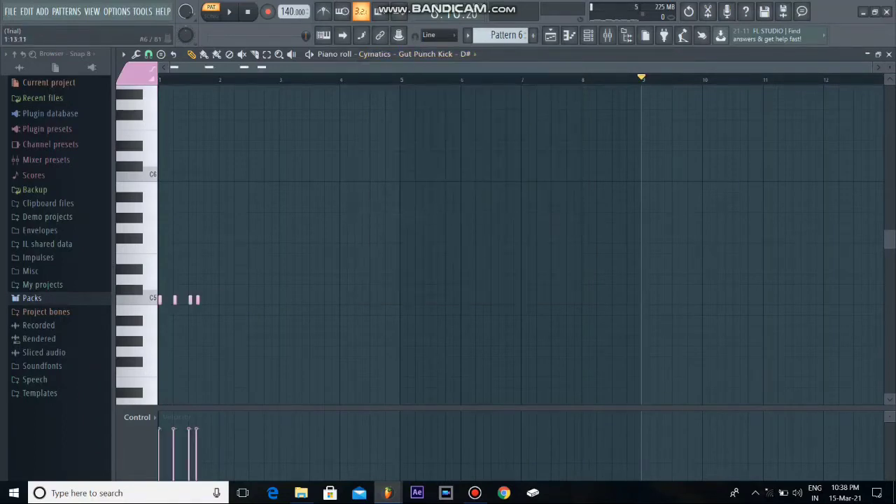
pyautogui.press('pageup')
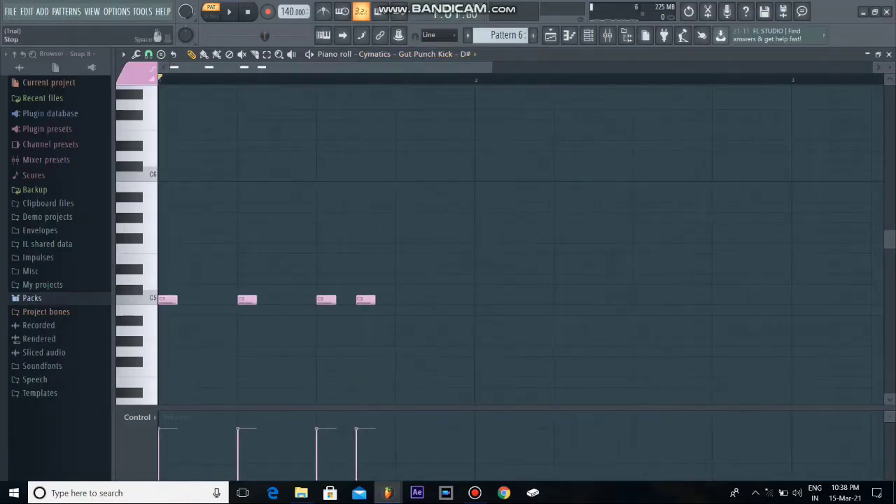
pyautogui.press('space')
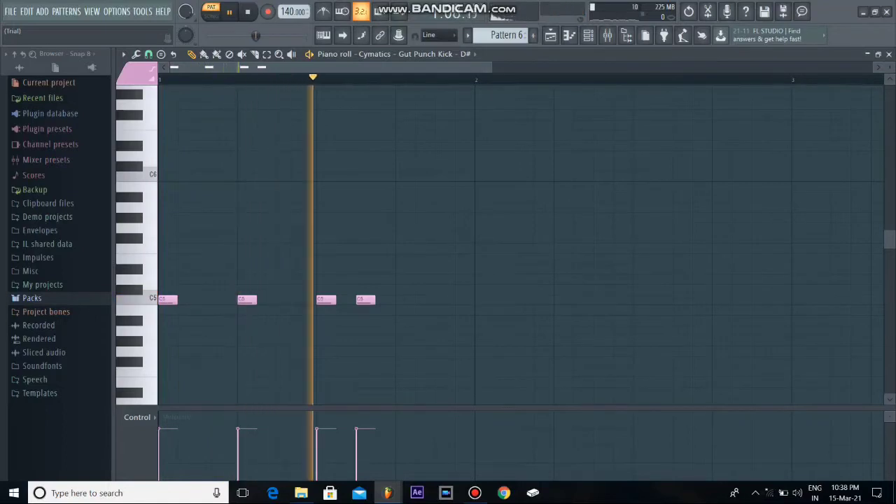
pyautogui.press('space')
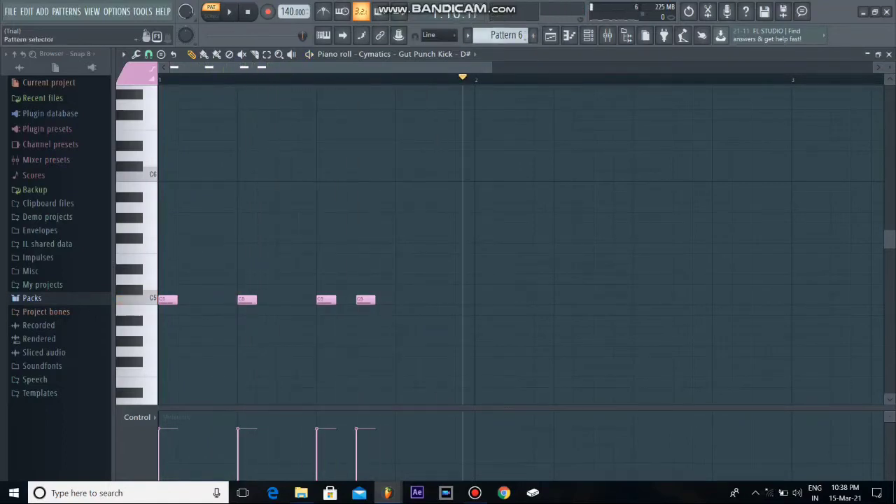
# - Switch to Pattern 7 and display its Cymatics - Devil Rimshot notes in the piano roll
pyautogui.scroll(-1, 504, 35)
pyautogui.click(420, 54)
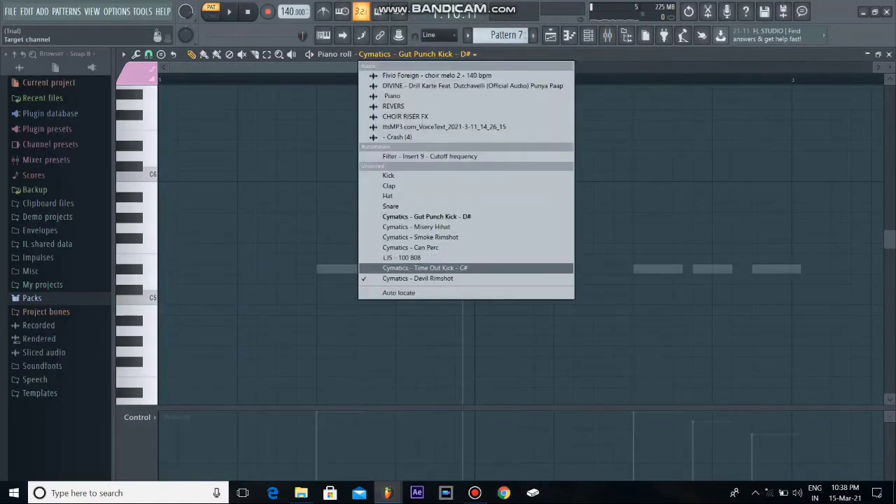
pyautogui.click(418, 278)
pyautogui.press('pagedown')
pyautogui.press('pagedown')
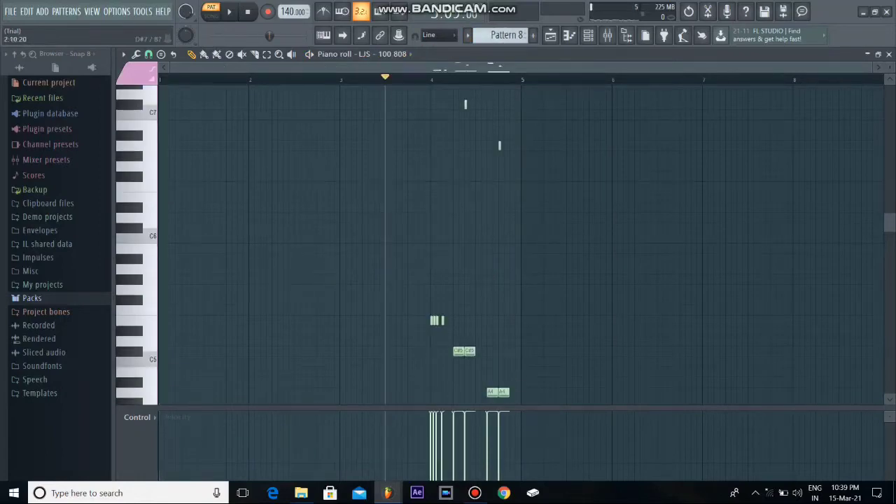
# - Examine Pattern 8's LJS - 100 808 notes across the octaves in the piano roll while playing the pattern
pyautogui.scroll(5, 521, 241)
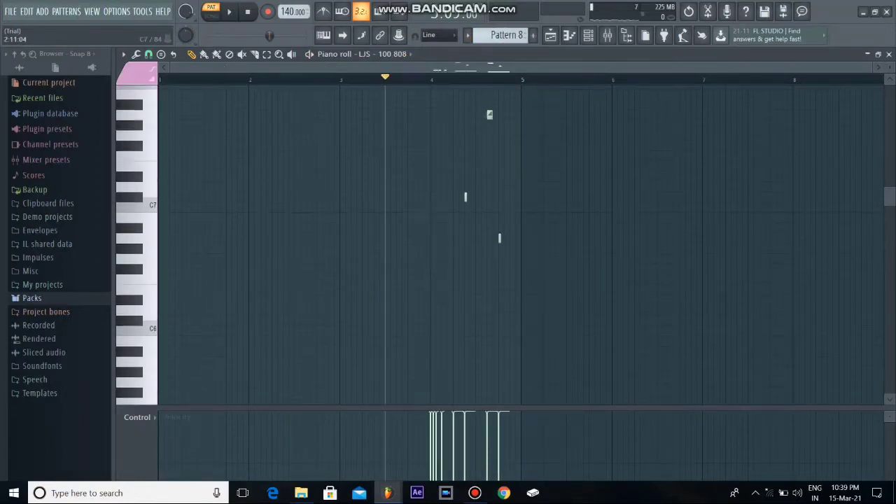
pyautogui.scroll(-1, 522, 242)
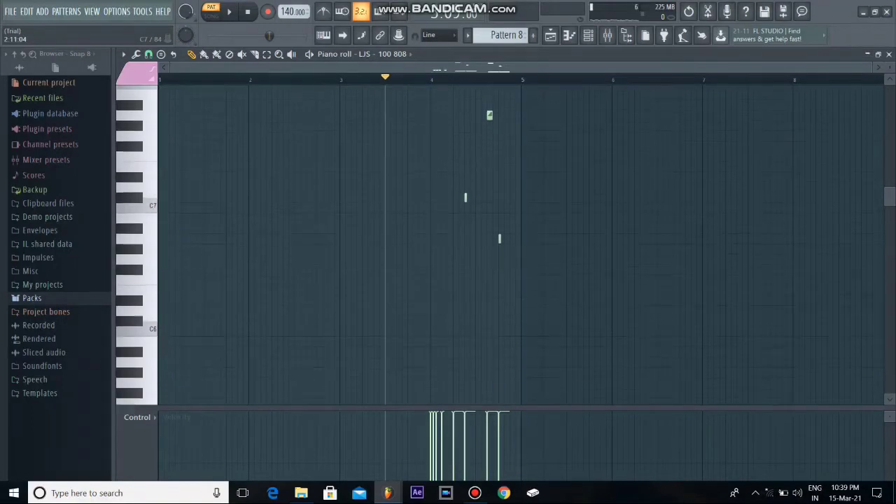
pyautogui.scroll(1, 521, 242)
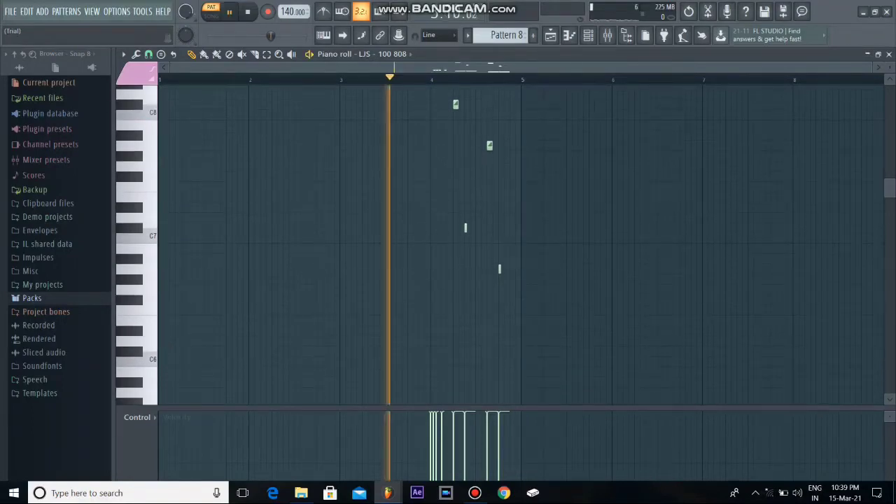
pyautogui.scroll(-3, 522, 241)
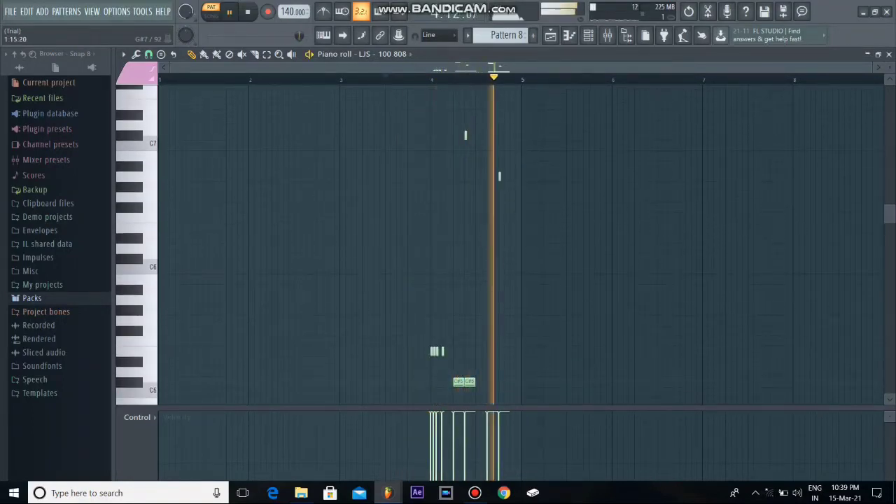
# - Stop the Pattern 8 playback, return to the playlist and delete Pattern 9 from the project
pyautogui.scroll(-1, 521, 241)
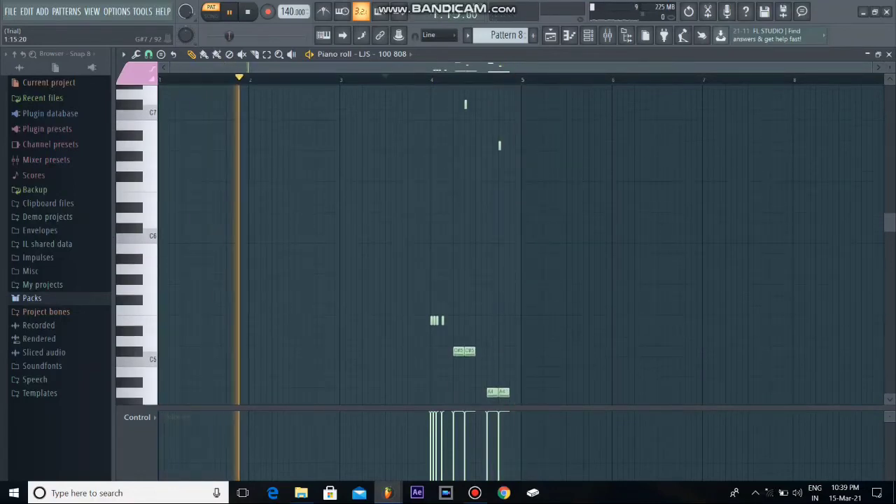
pyautogui.press('space')
pyautogui.press('F5')
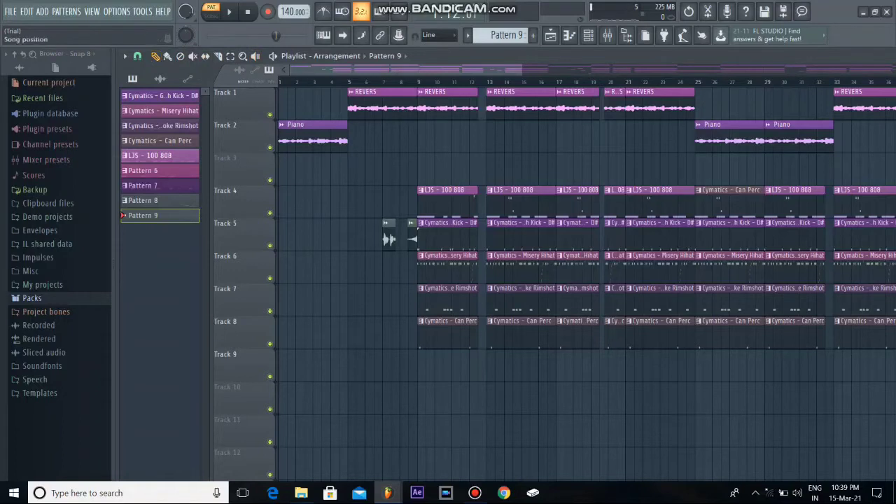
pyautogui.rightClick(142, 216)
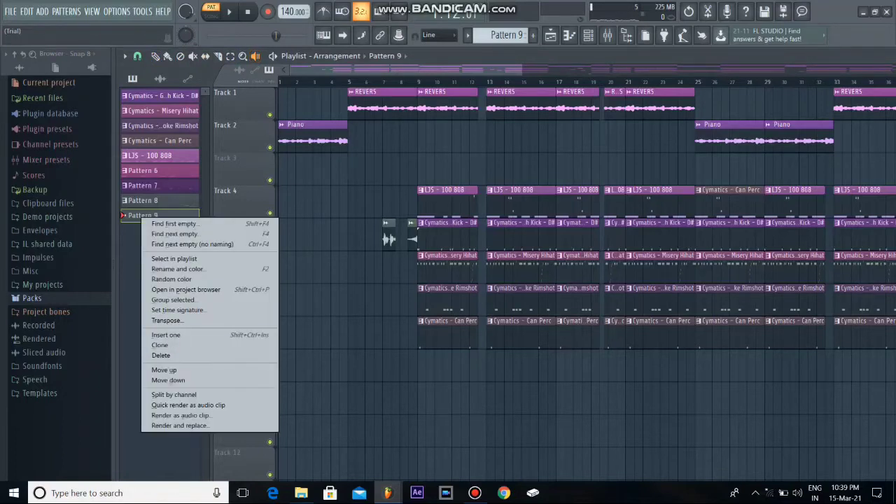
pyautogui.click(161, 355)
pyautogui.press('Return')
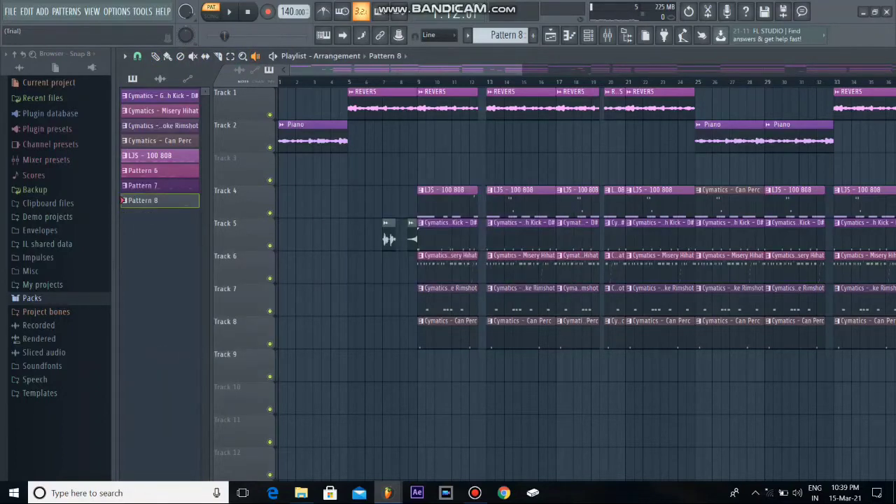
# - Audition the CHOIR RISER FX clip on Track 5 just before bar 9 of the playlist
pyautogui.scroll(5, 412, 238)
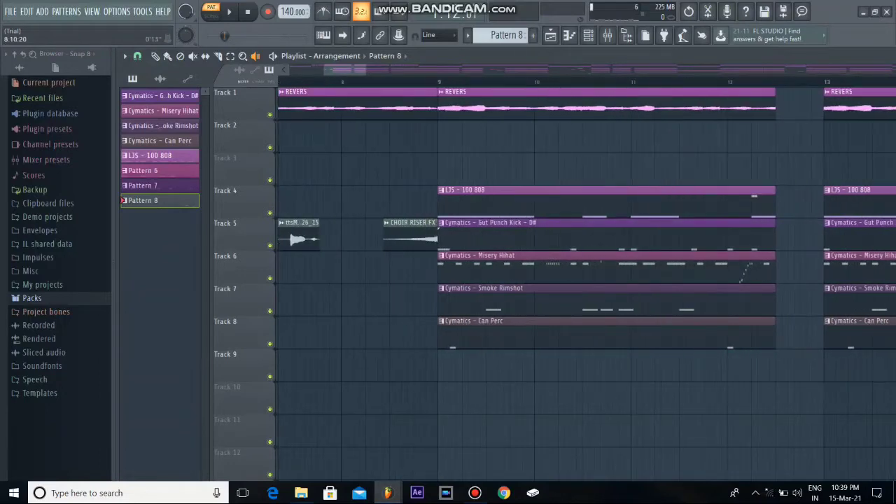
pyautogui.click(410, 222)
pyautogui.press('space')
pyautogui.press('space')
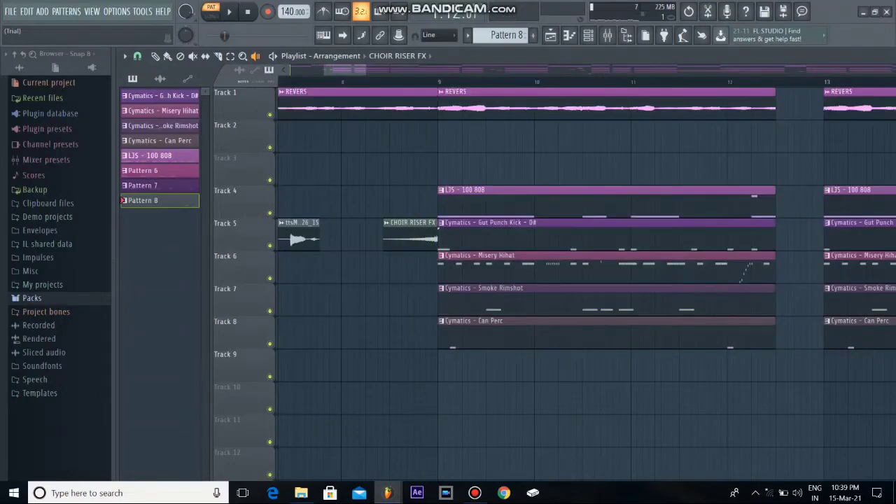
# - Audition the Crash (4) clip on its own on Track 5 at bar 113, near the end of the arrangement
pyautogui.scroll(-8, 313, 240)
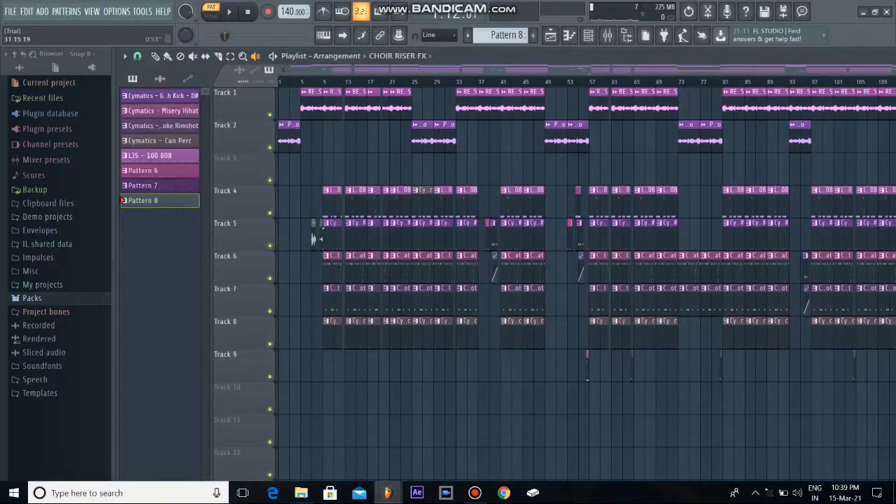
pyautogui.hscroll(5, 313, 240)
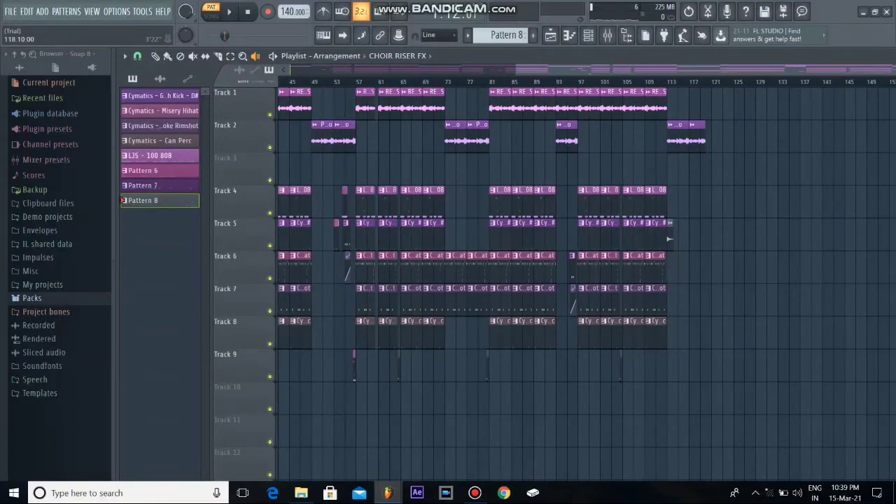
pyautogui.scroll(6, 668, 239)
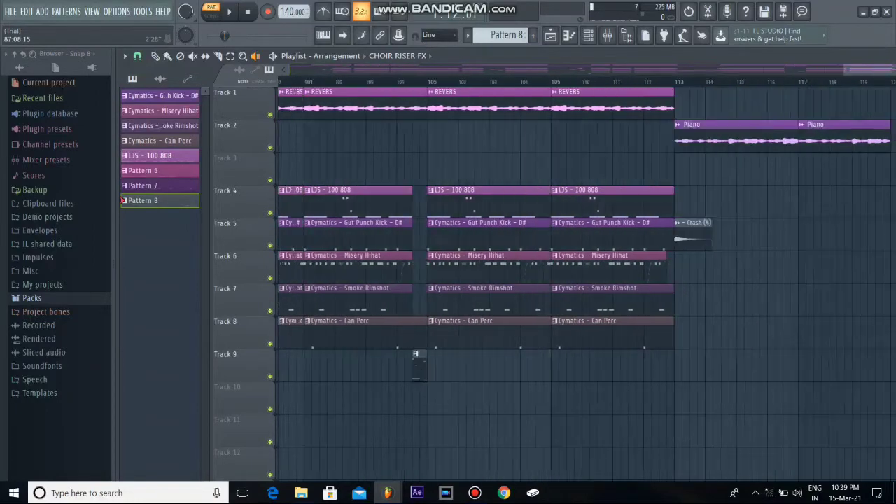
pyautogui.hscroll(3, 415, 353)
pyautogui.keyDown('ctrl'); pyautogui.click(488, 231); pyautogui.keyUp('ctrl')
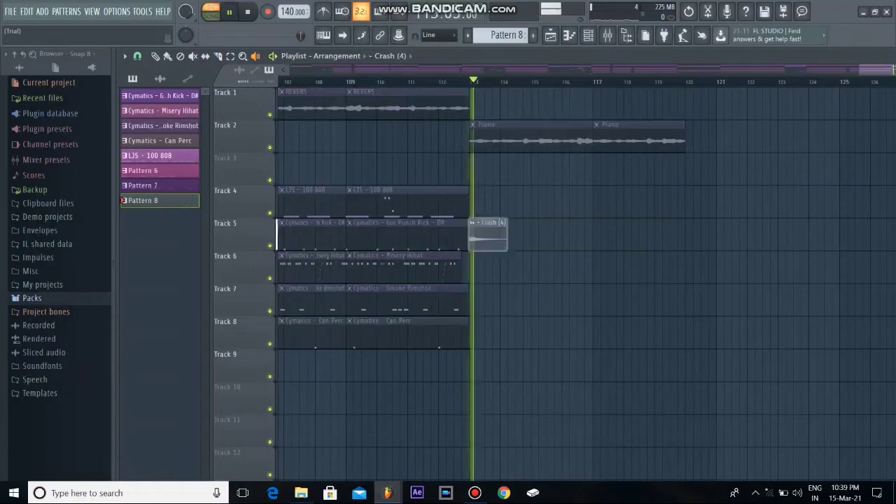
pyautogui.press('space')
pyautogui.press('space')
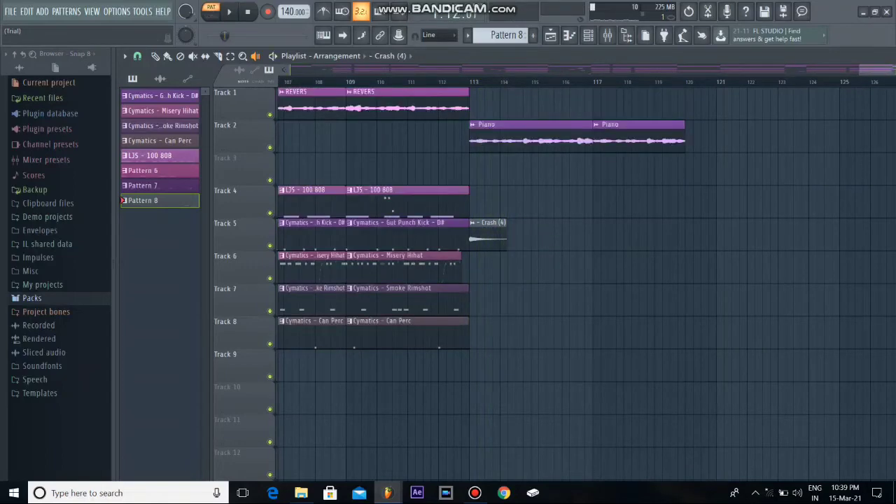
# - Audition the Pattern 7 clip together with its Insert 9 filter cutoff automation between bars 95 and 97
pyautogui.hscroll(-9, 585, 280)
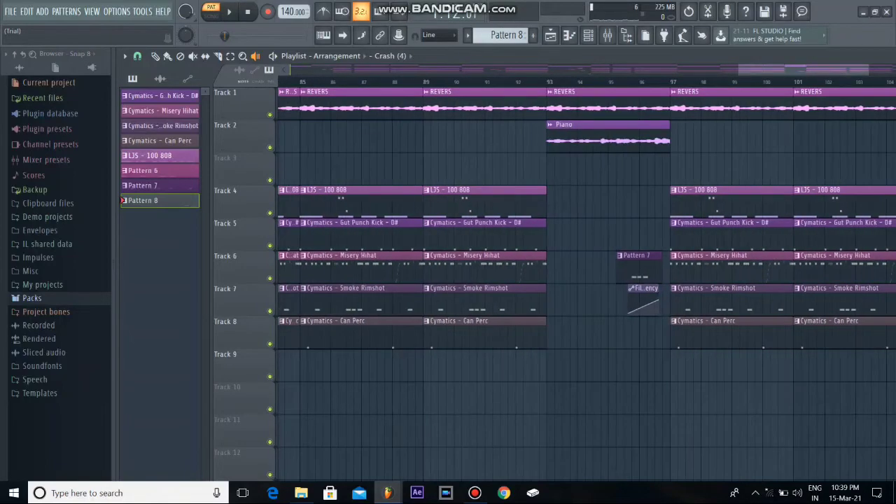
pyautogui.scroll(4, 670, 280)
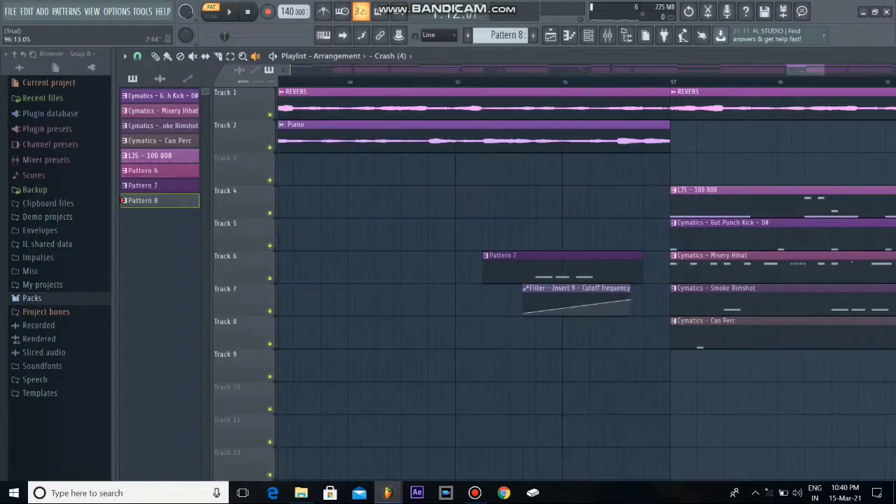
pyautogui.press('space')
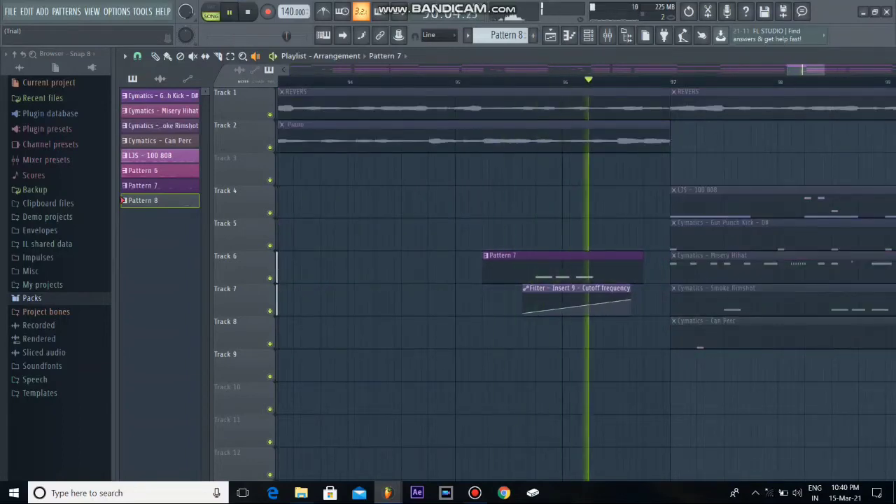
pyautogui.press('space')
pyautogui.press('l')
# - Audition the Pattern 6 and Pattern 7 fills on Track 5 with the filter automation between bars 38 and 41
pyautogui.scroll(-8, 314, 239)
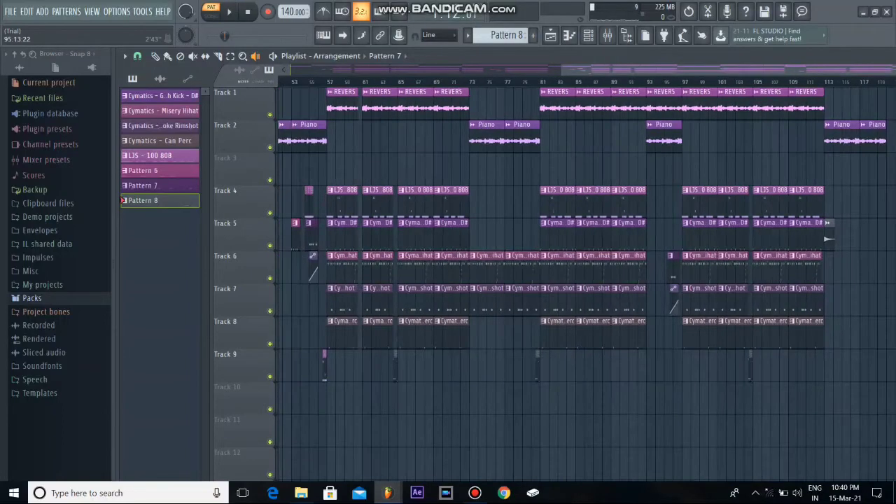
pyautogui.scroll(8, 492, 238)
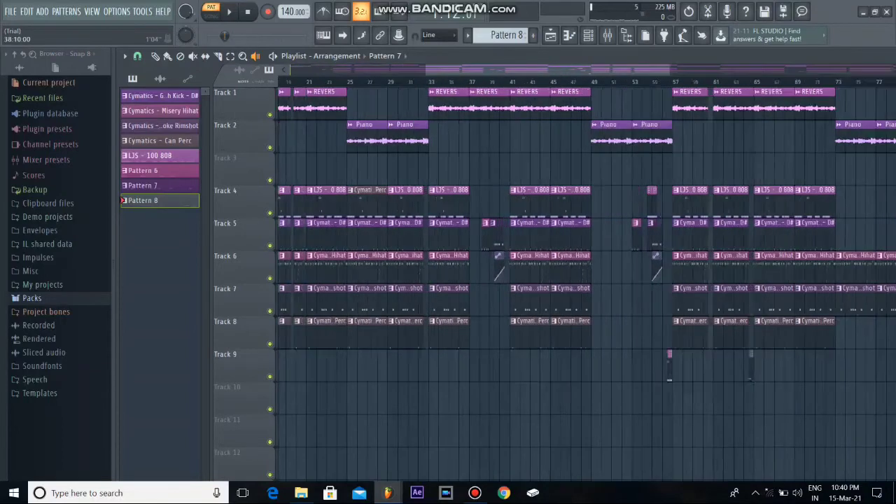
pyautogui.press('l')
pyautogui.press('space')
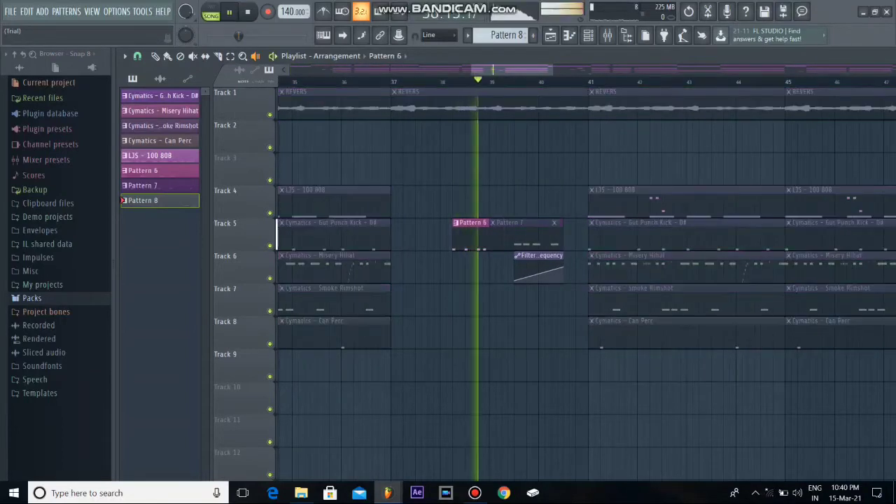
pyautogui.click(525, 237)
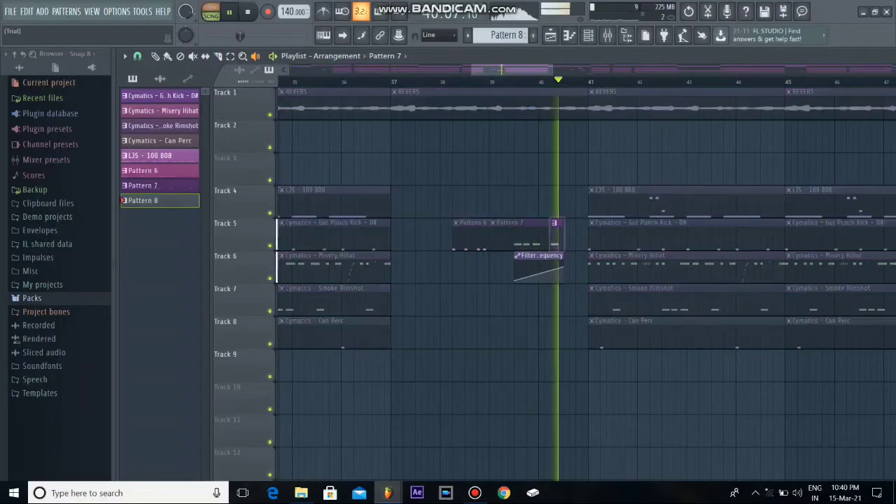
pyautogui.press('l')
# - Play the full arrangement in song mode from bar 1 through to the closing Piano clips
pyautogui.scroll(-5, 315, 239)
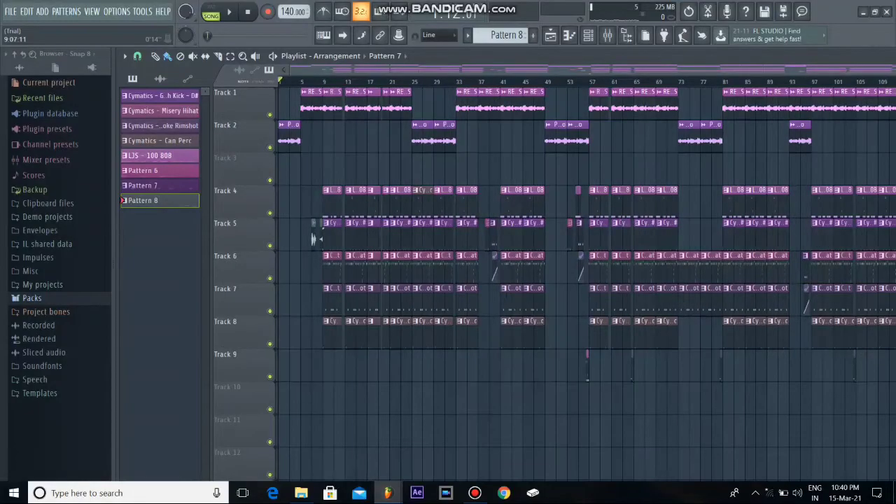
pyautogui.scroll(6, 586, 280)
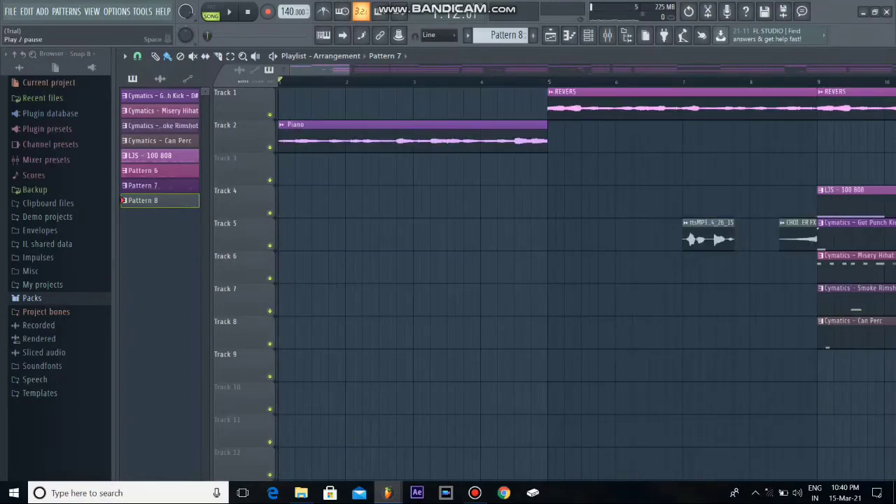
pyautogui.press('space')
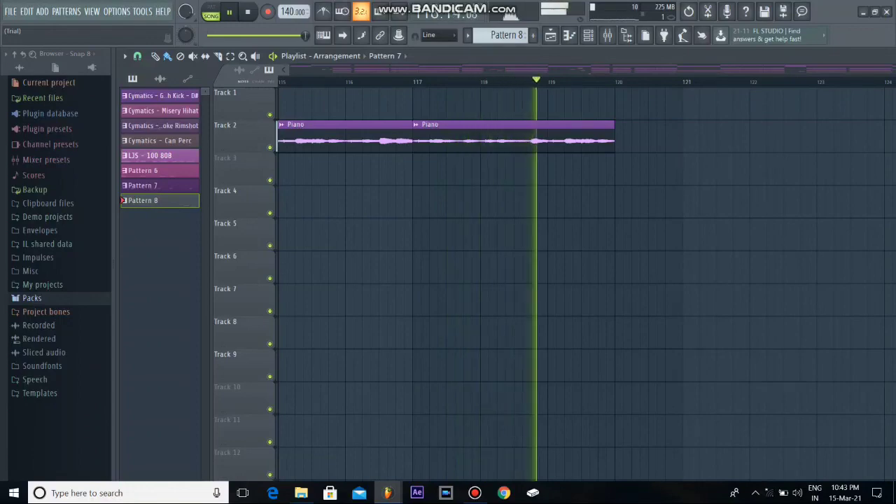
pyautogui.press('space')
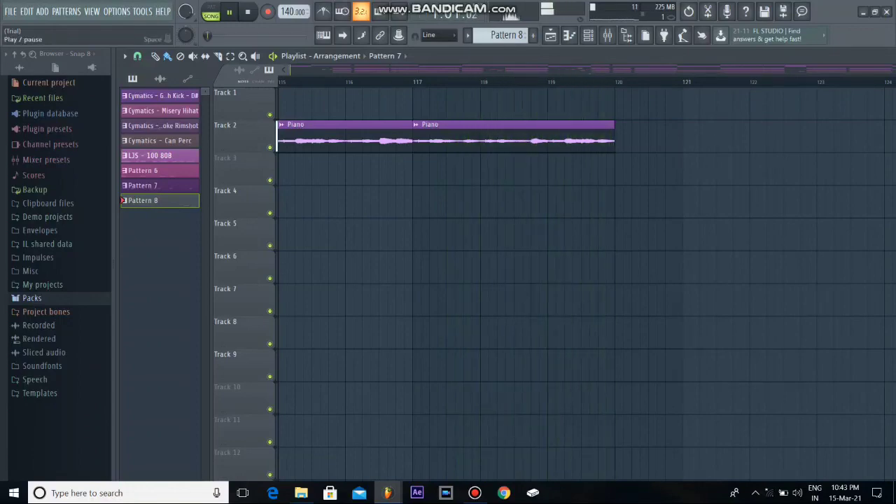